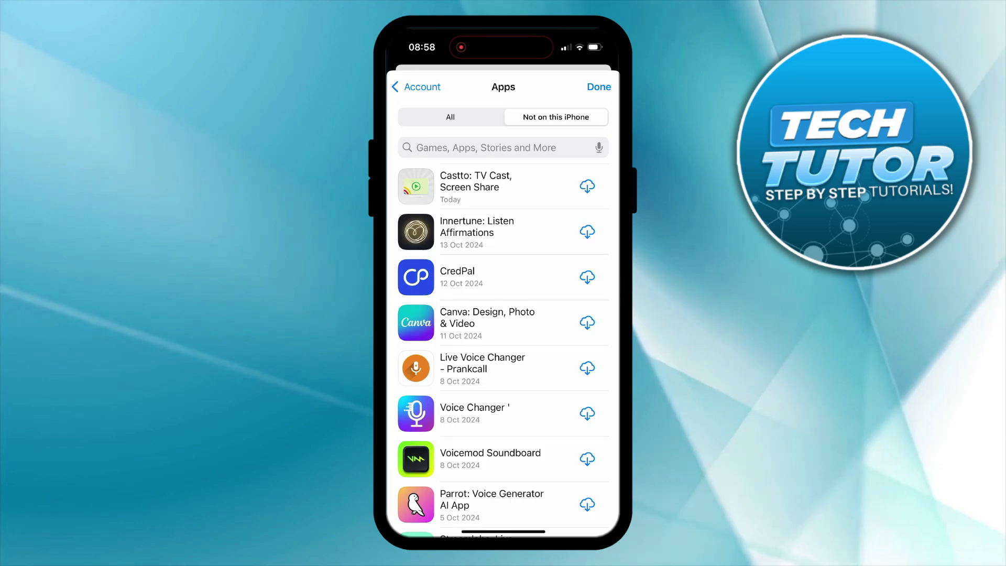
scroll(503, 315, down, 5)
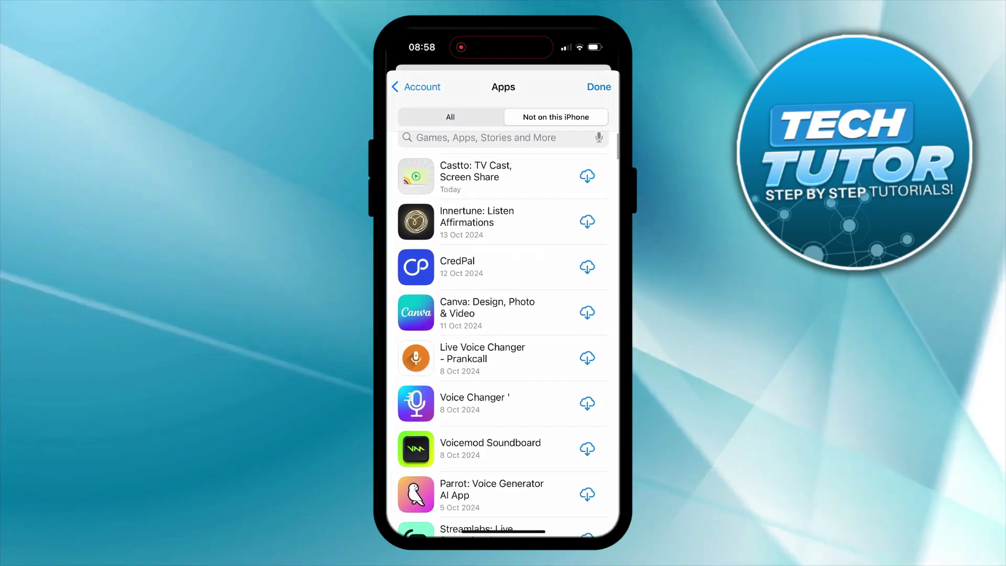
scroll(503, 315, down, 5)
scroll(504, 315, down, 5)
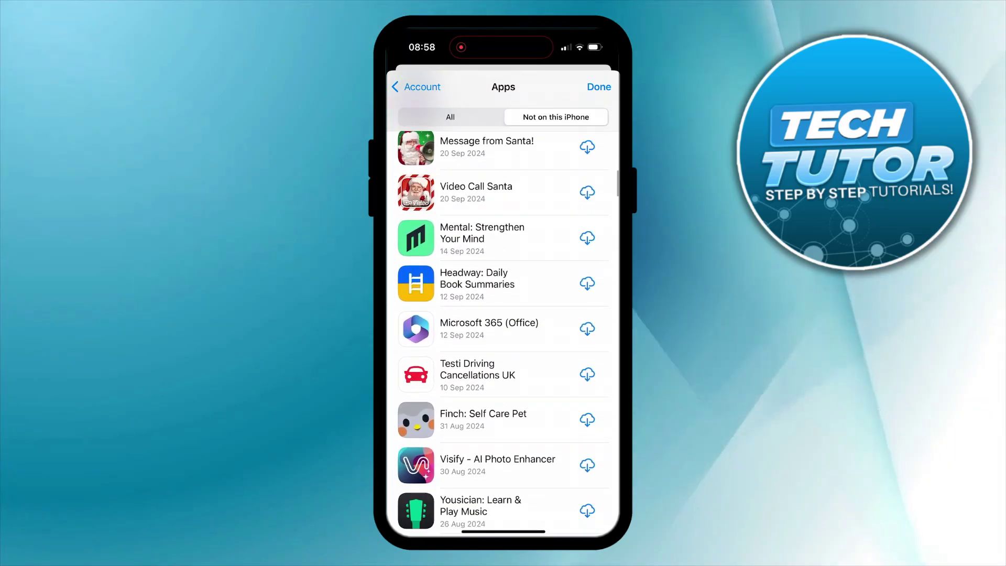
scroll(502, 314, up, 10)
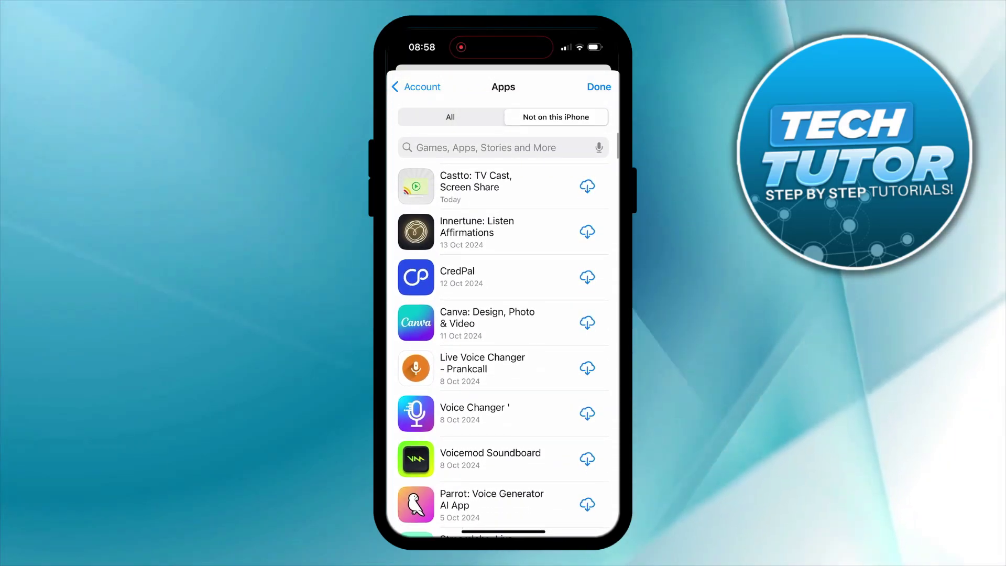
Search the not-on-this-iPhone purchases for 'San' to show the two Santa apps.
click(486, 147)
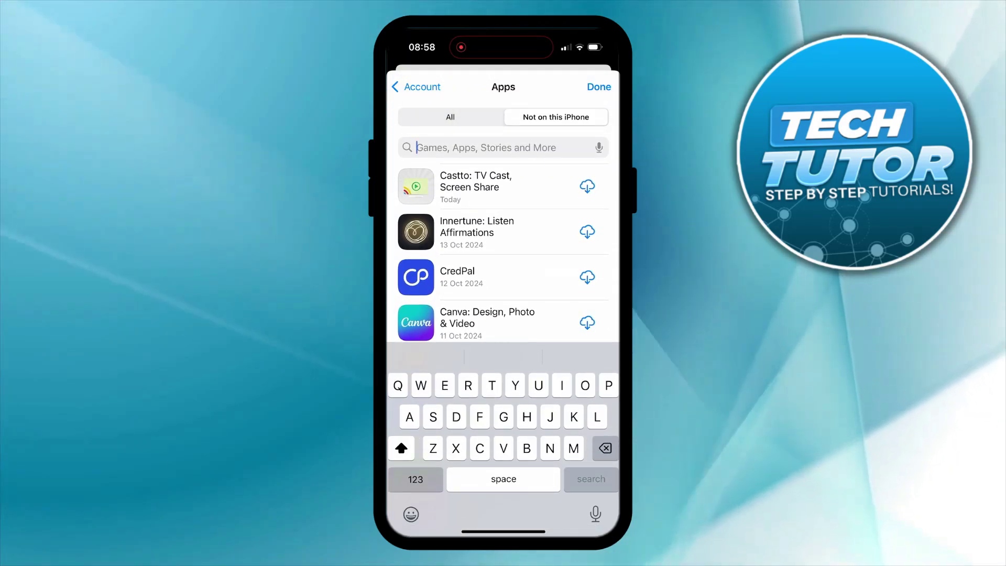
text(San)
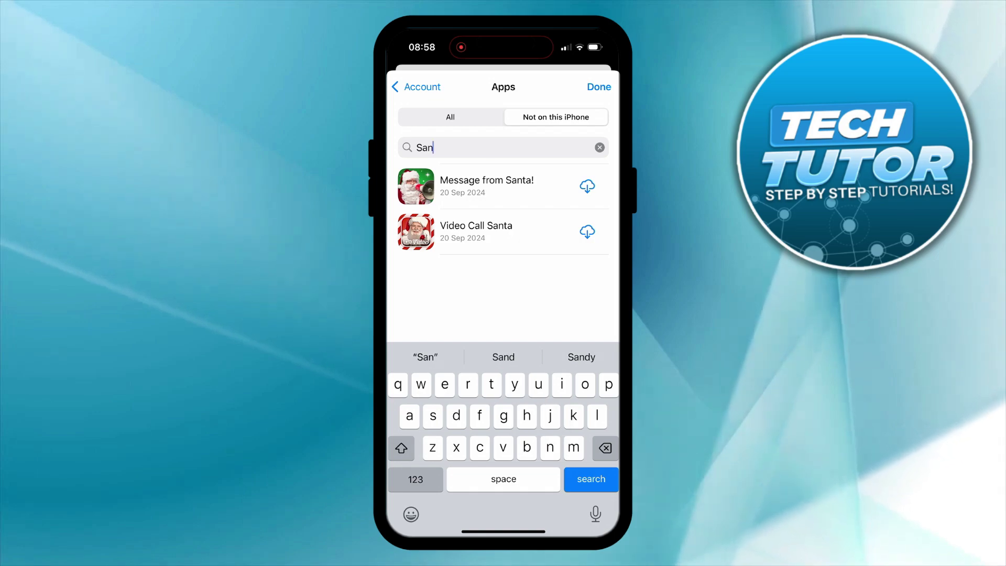